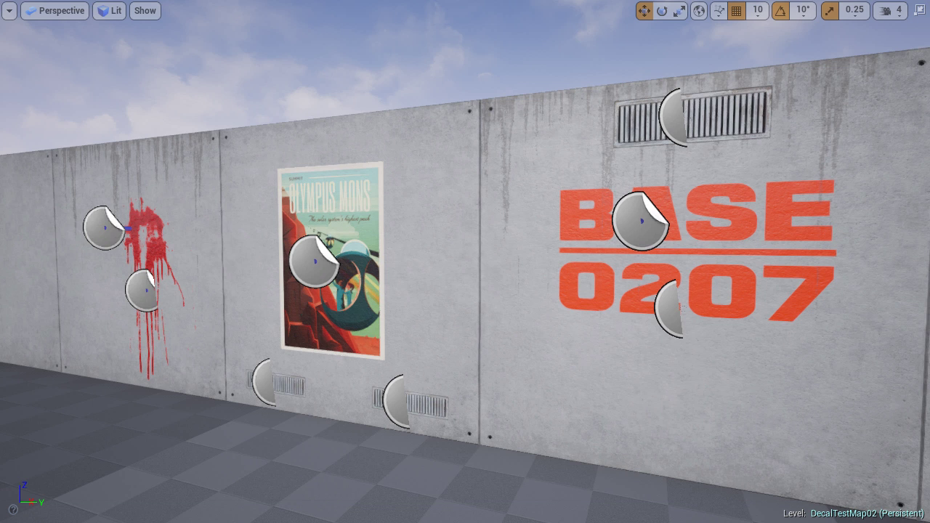
- Toggle Game View with G so the decal actor icons are hidden
key("g")
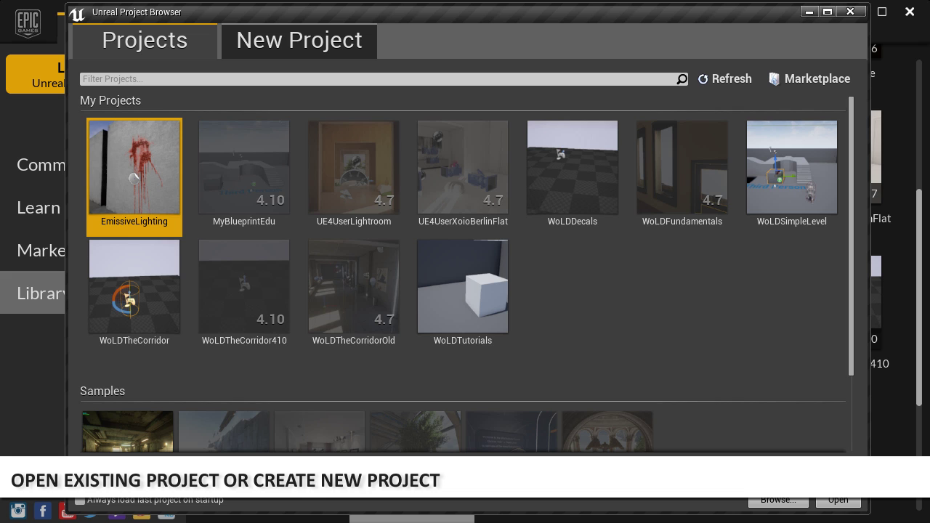
- Open the WoLDTutorials project from the Project Browser's Projects list
left_click(258, 48)
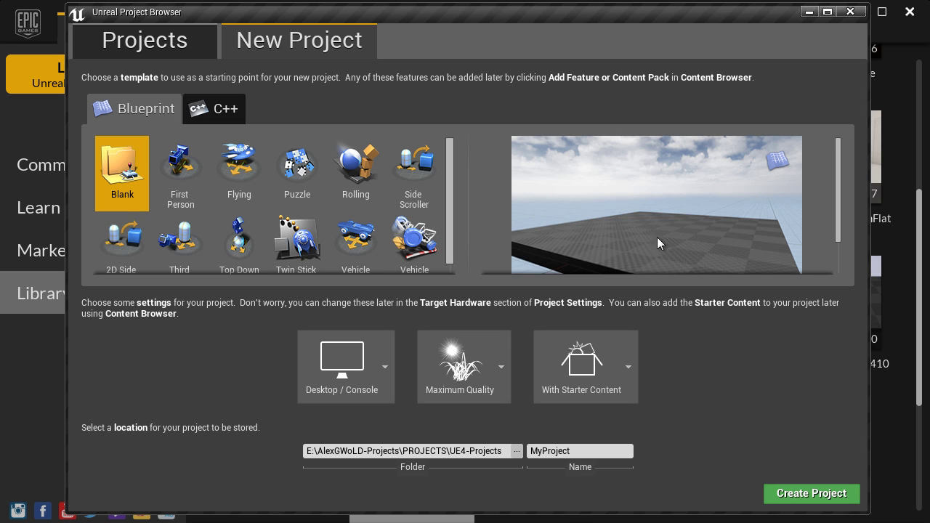
left_click(154, 40)
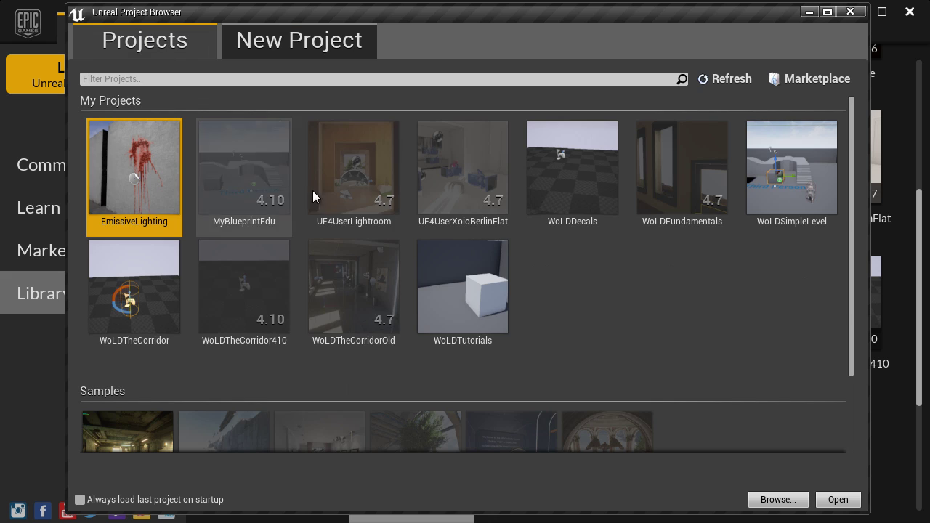
left_click(463, 293)
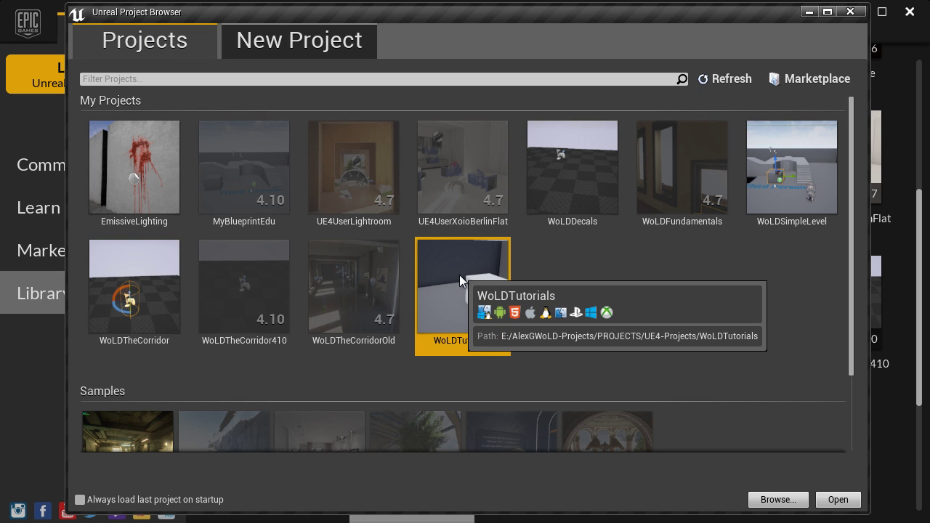
double_click(460, 274)
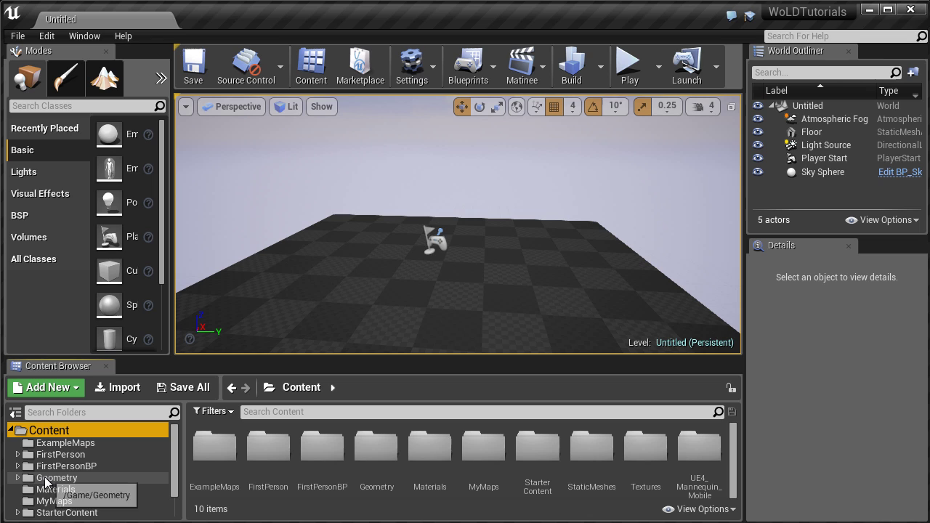
- Create a new folder named MyAssets under the top-level Content folder
left_click(51, 501)
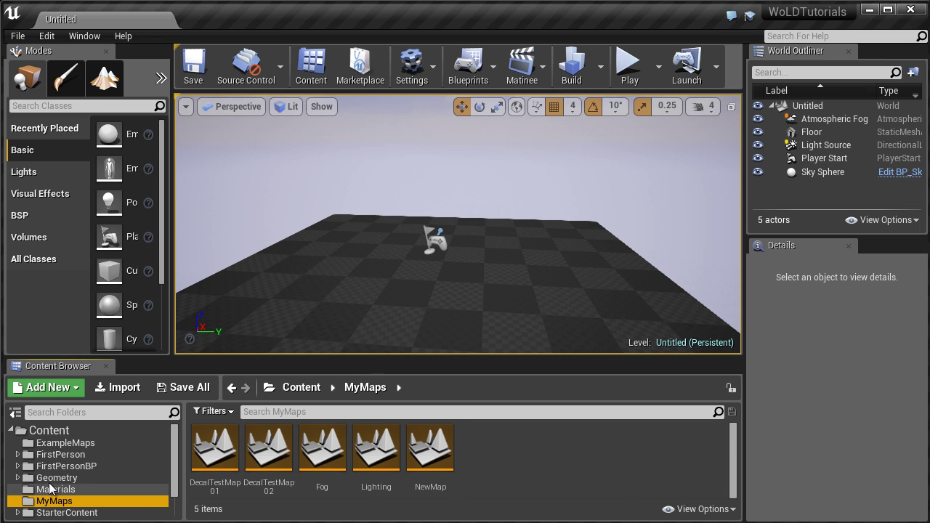
left_click(57, 466)
left_click(45, 431)
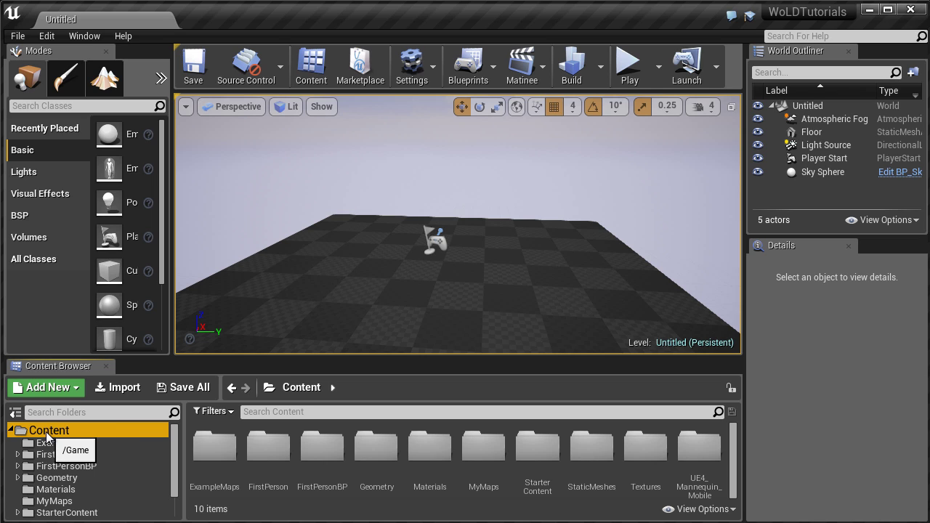
right_click(52, 435)
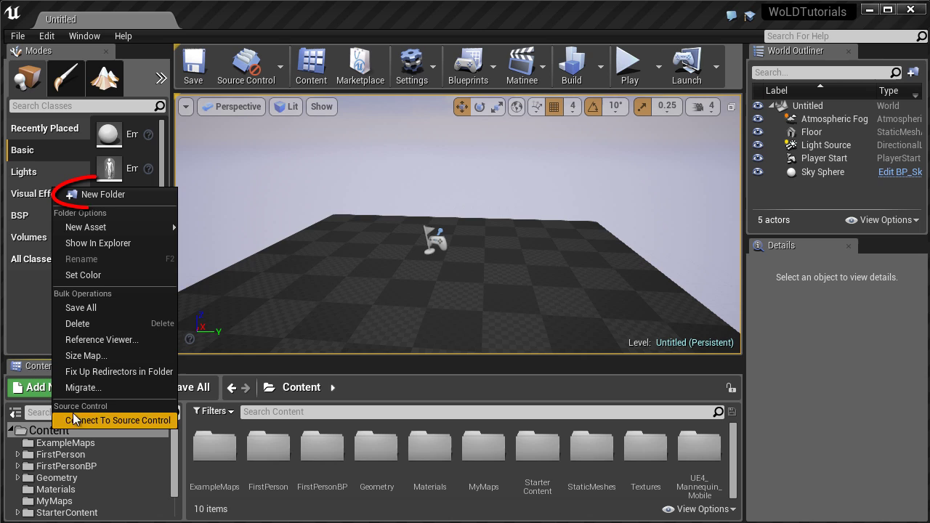
left_click(96, 192)
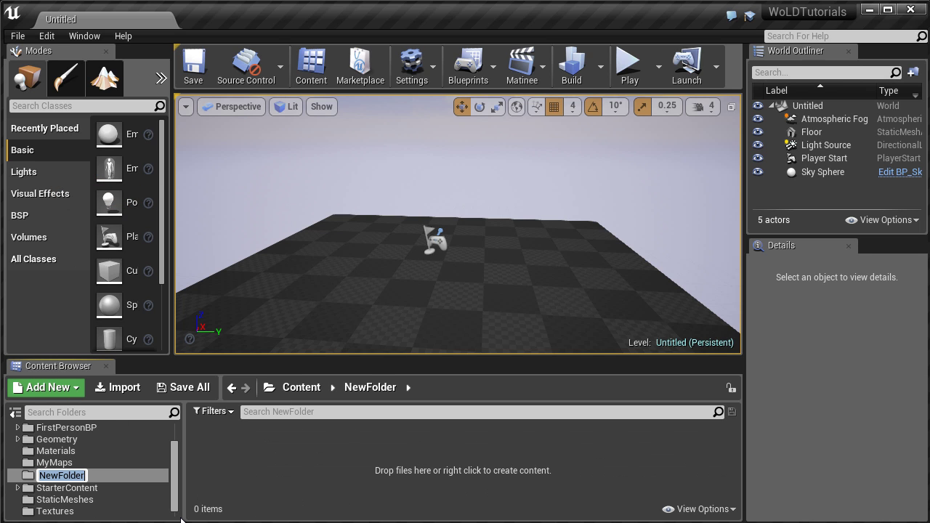
type("MyAssets")
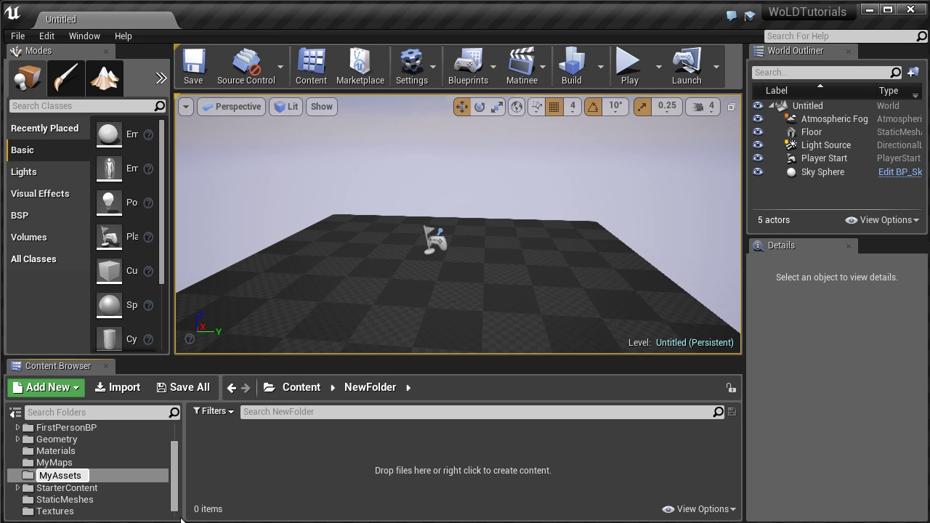
key("Return")
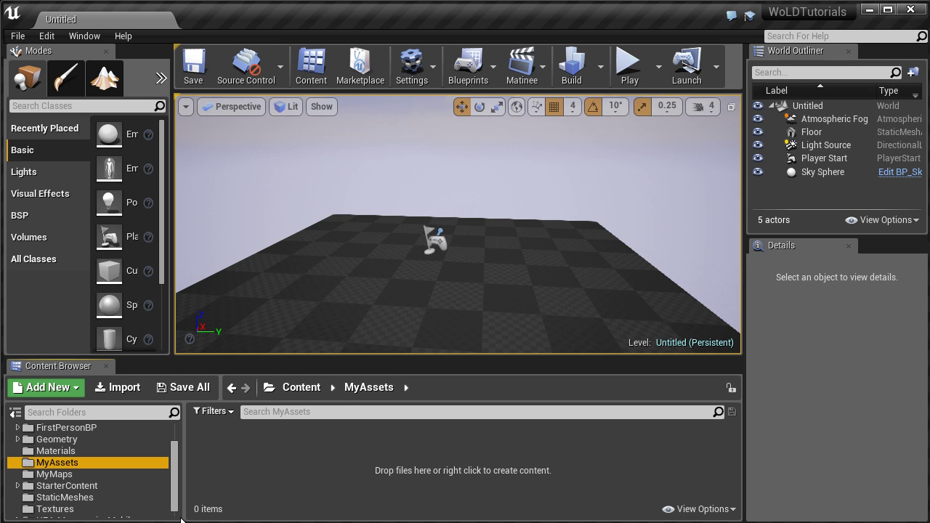
- Create a Materials subfolder inside MyAssets
right_click(71, 468)
left_click(142, 226)
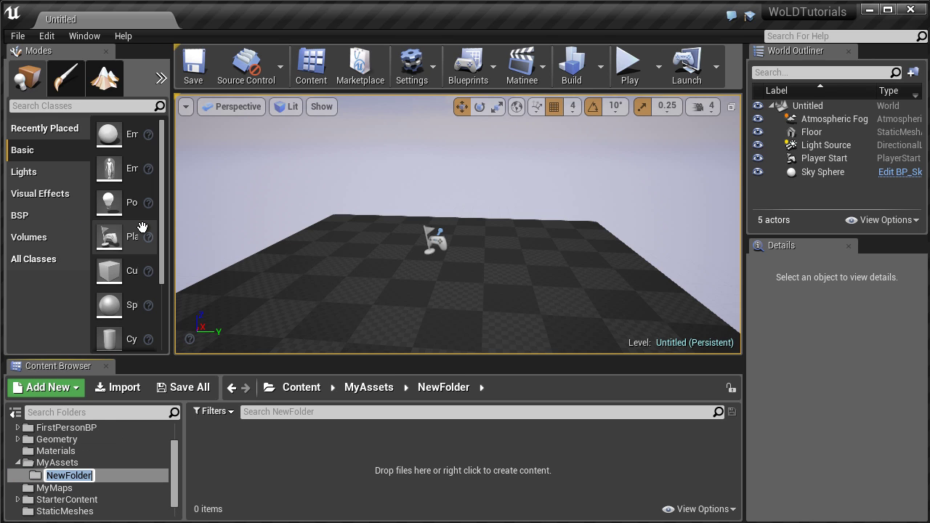
type("Materials")
key("Return")
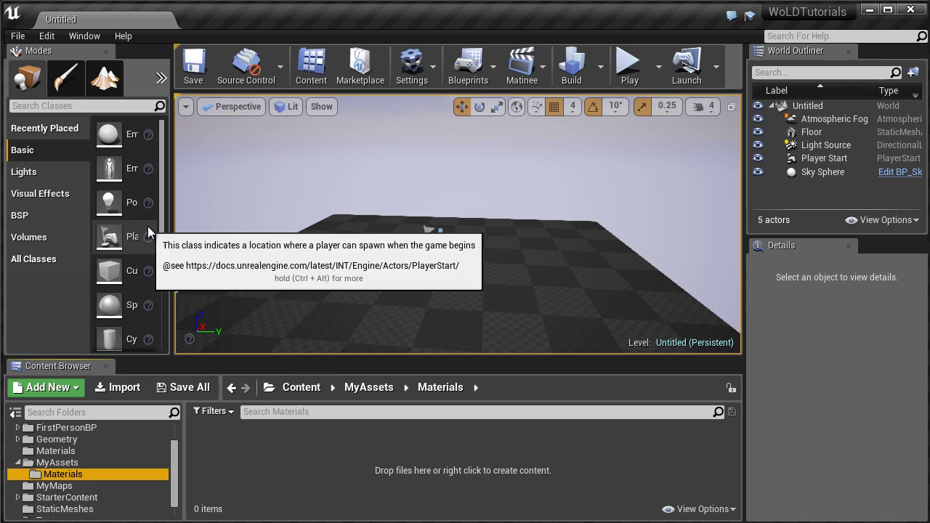
- Add a Textures subfolder to MyAssets, then open the Materials folder
right_click(64, 468)
left_click(124, 222)
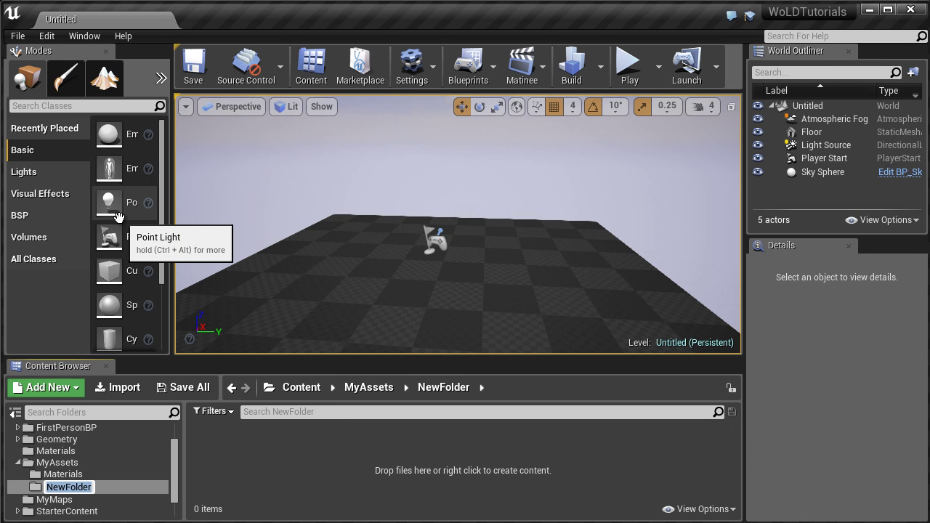
type("Textures")
key("Return")
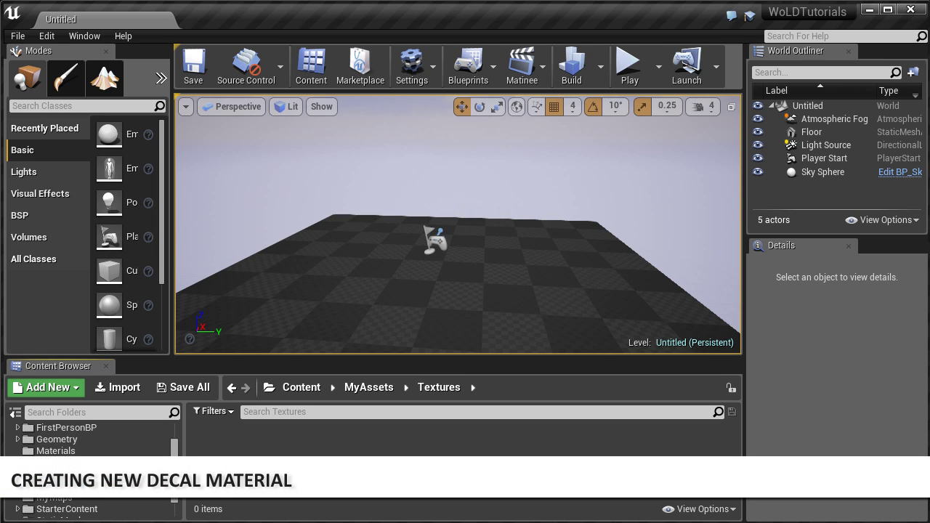
left_click(75, 476)
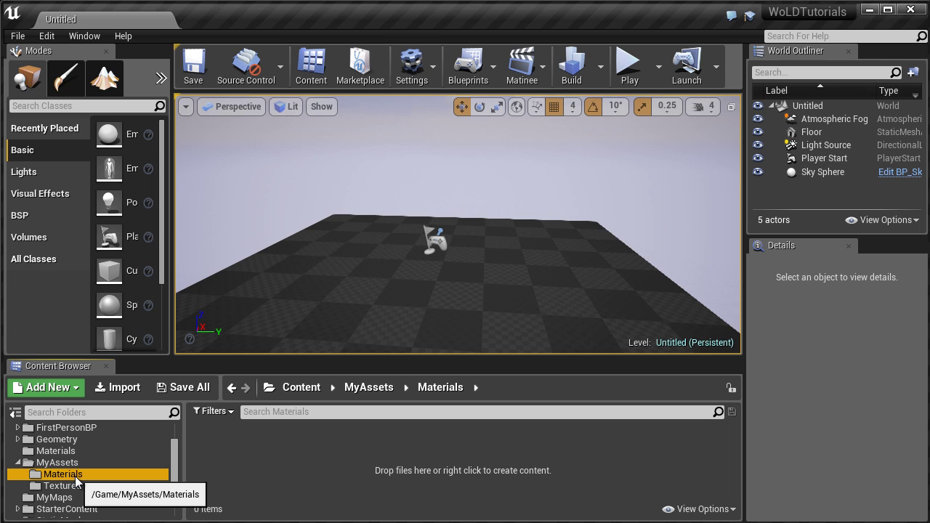
- Create a Material asset named MAT_Decal_FirstDecal in MyAssets/Materials
left_click(80, 392)
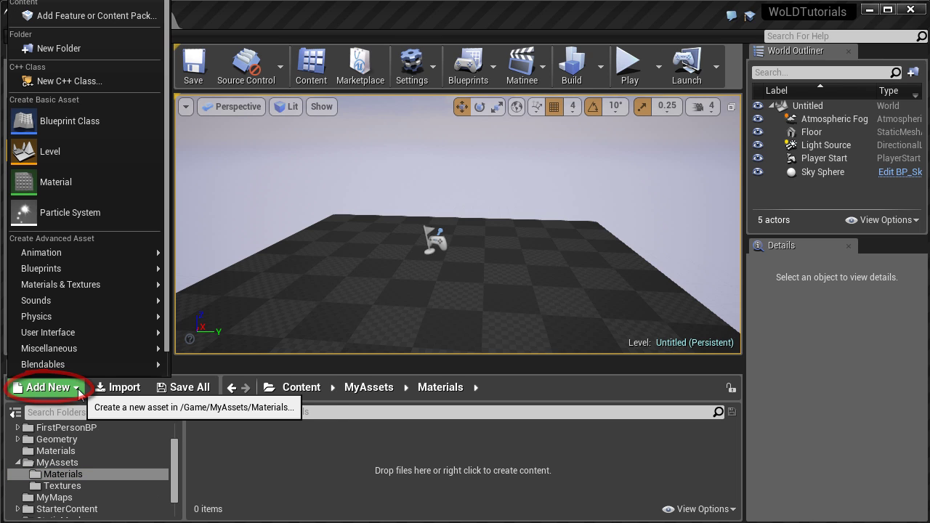
left_click(64, 183)
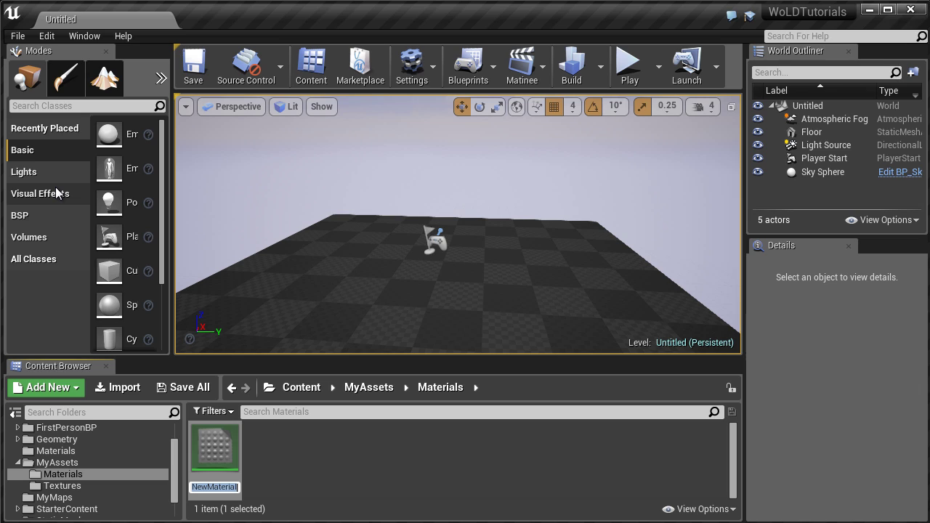
type("MAT_")
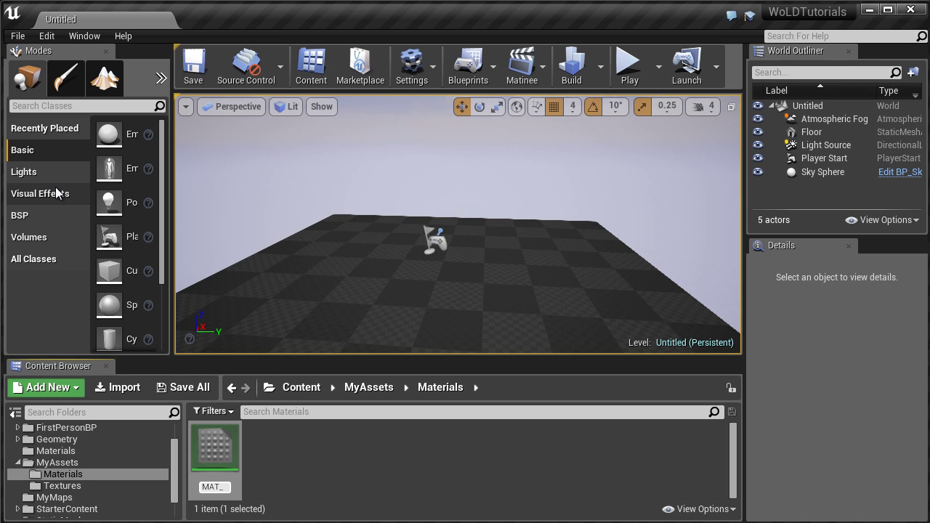
type("De")
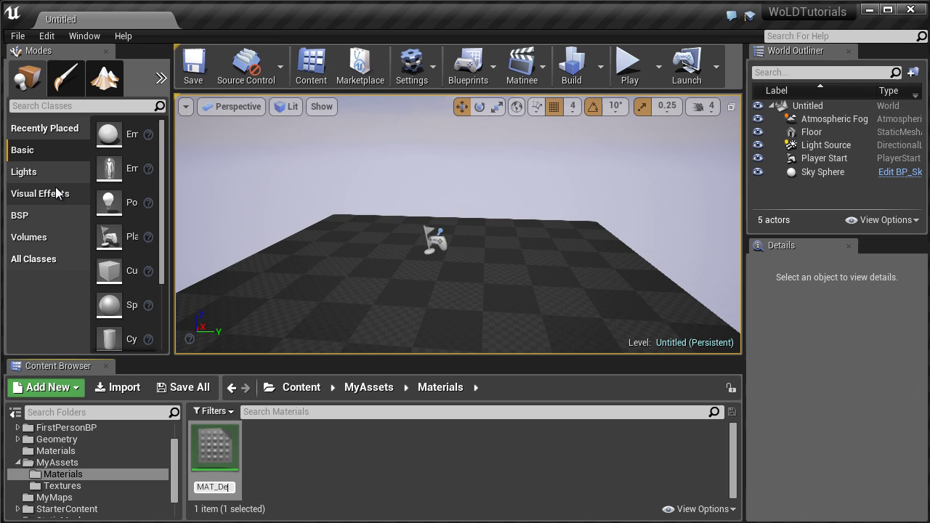
type("cal_FirstDecal")
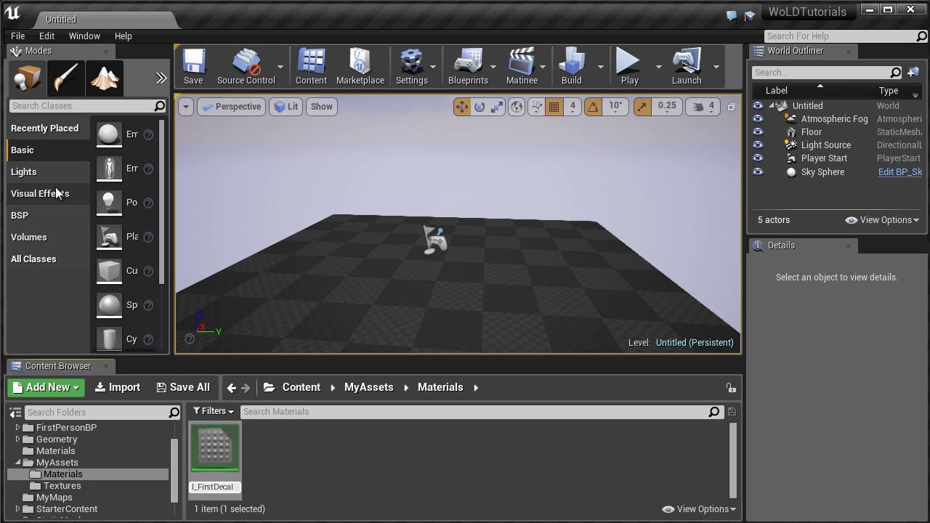
key("Return")
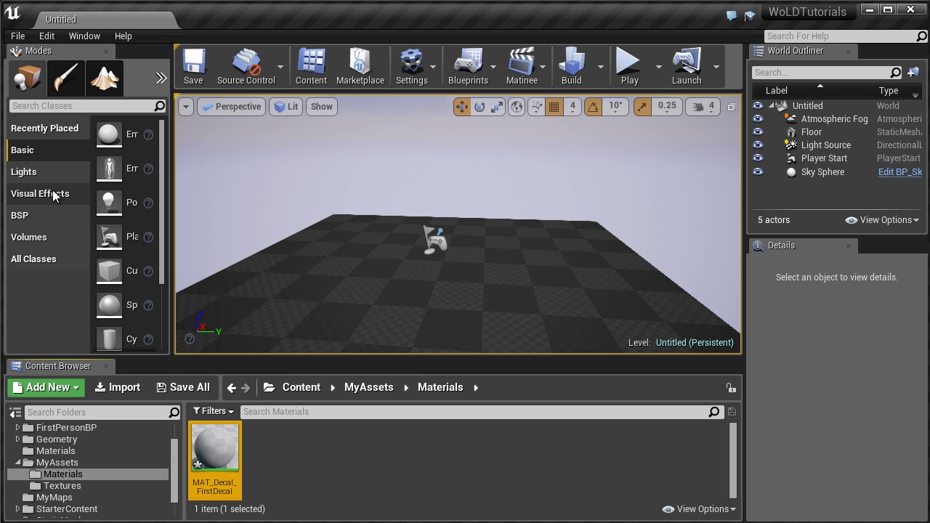
- Open MAT_Decal_FirstDecal and set its Material Domain to Deferred Decal
double_click(216, 452)
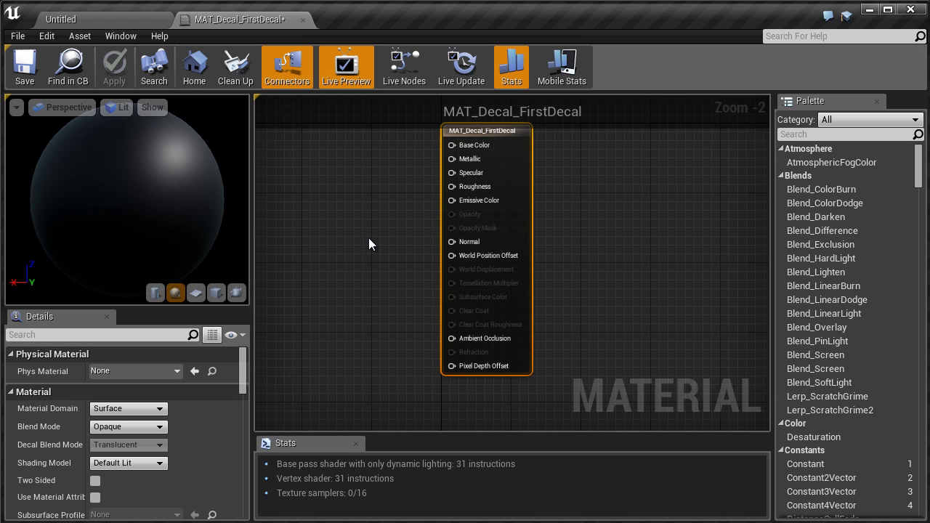
mouse_move(46, 405)
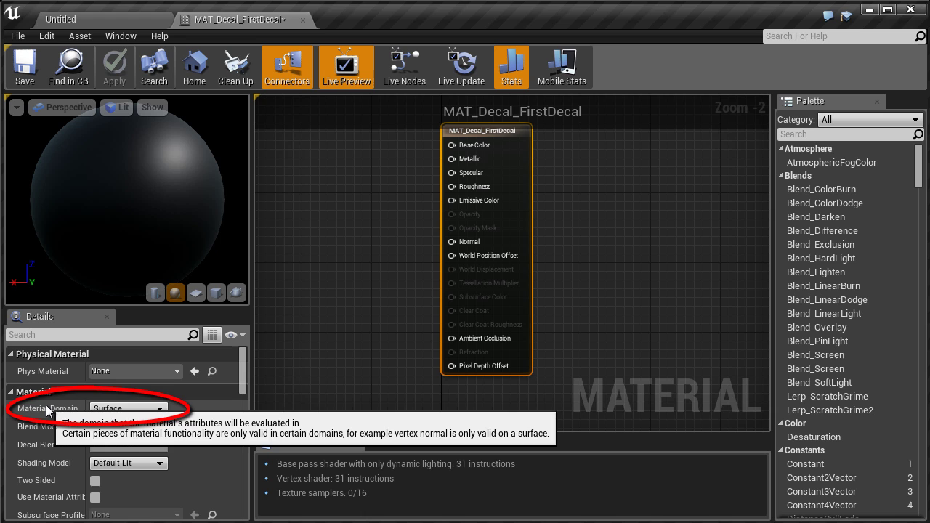
left_click(130, 408)
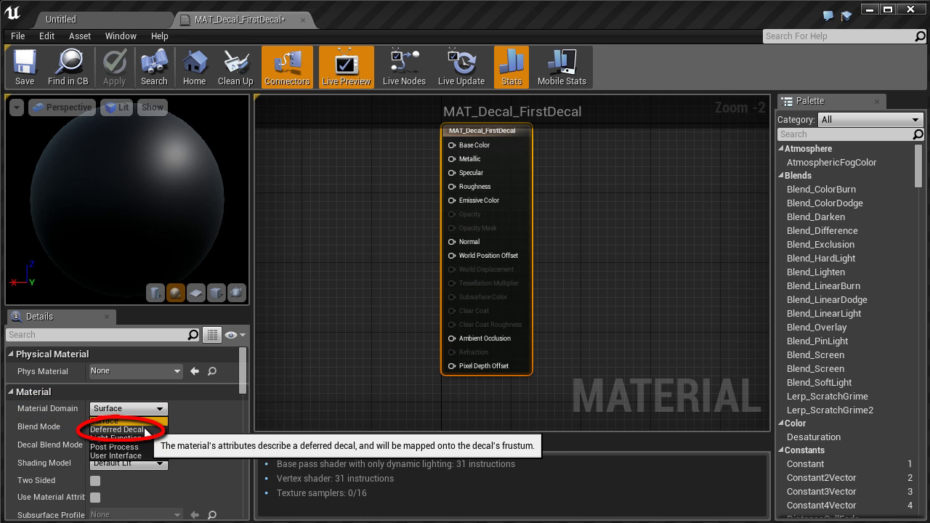
left_click(145, 430)
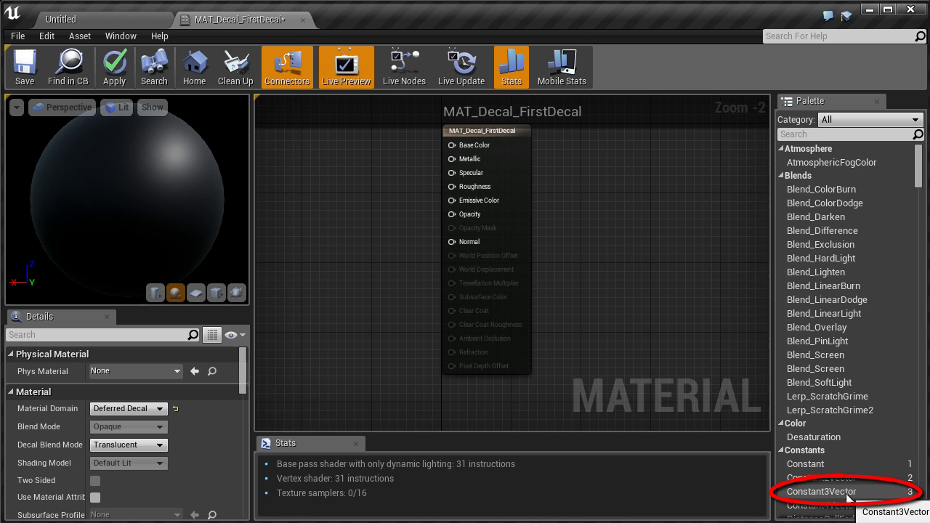
- Add Constant3Vector nodes to the graph from the Palette, filtering by '3vec'
left_click(821, 492)
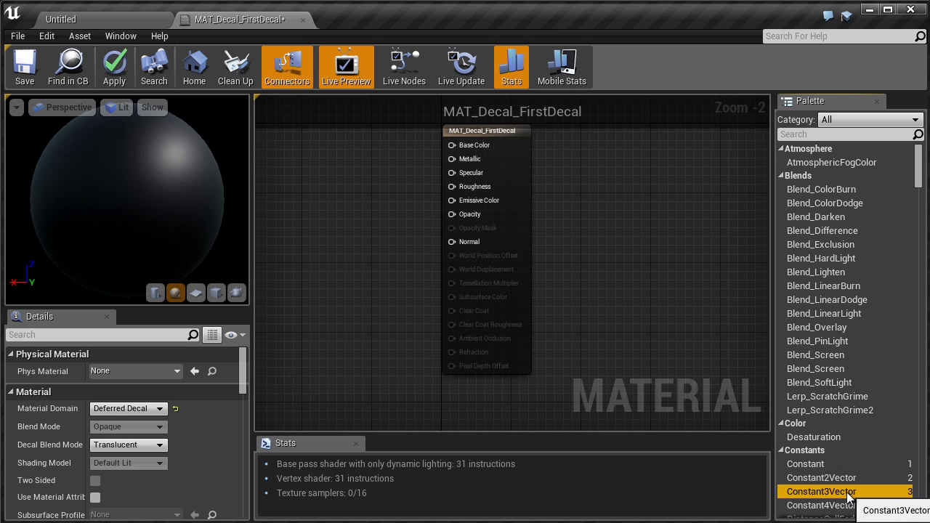
left_click_drag(846, 493, 650, 320)
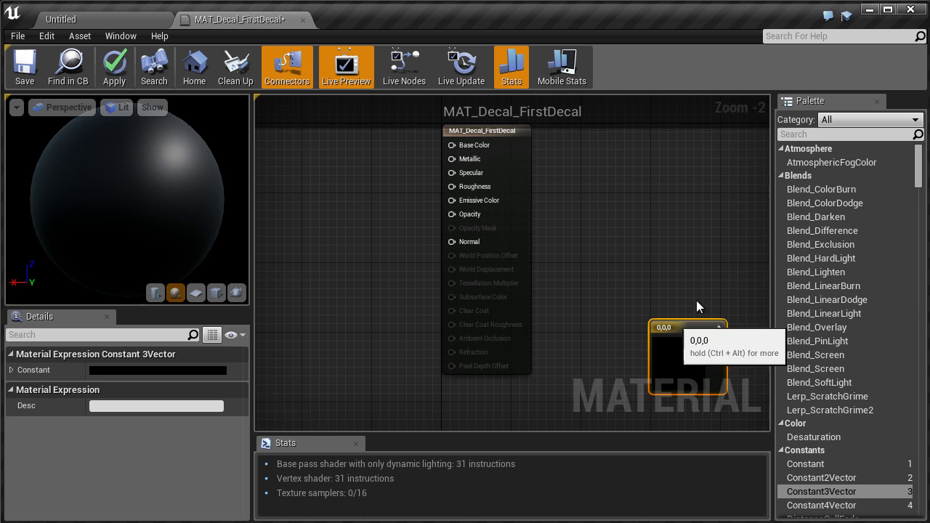
left_click(803, 133)
type("3vec")
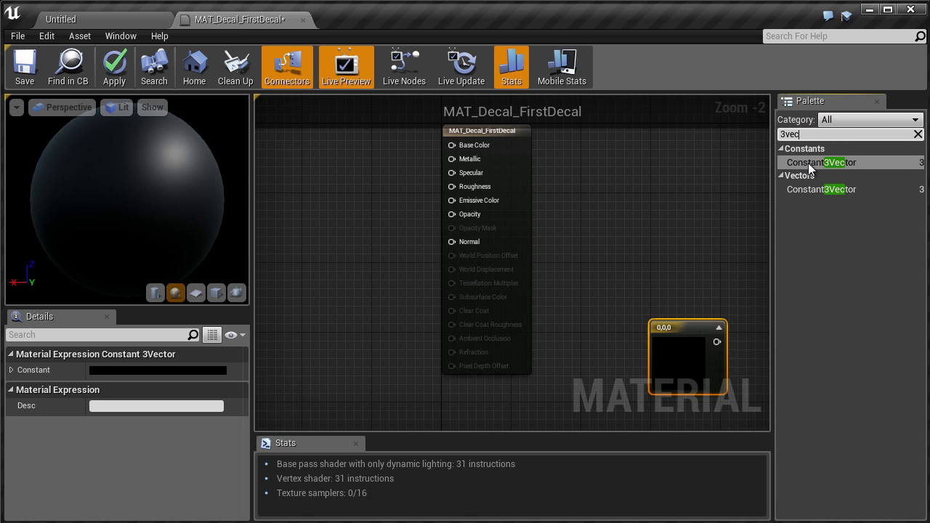
left_click_drag(809, 163, 681, 175)
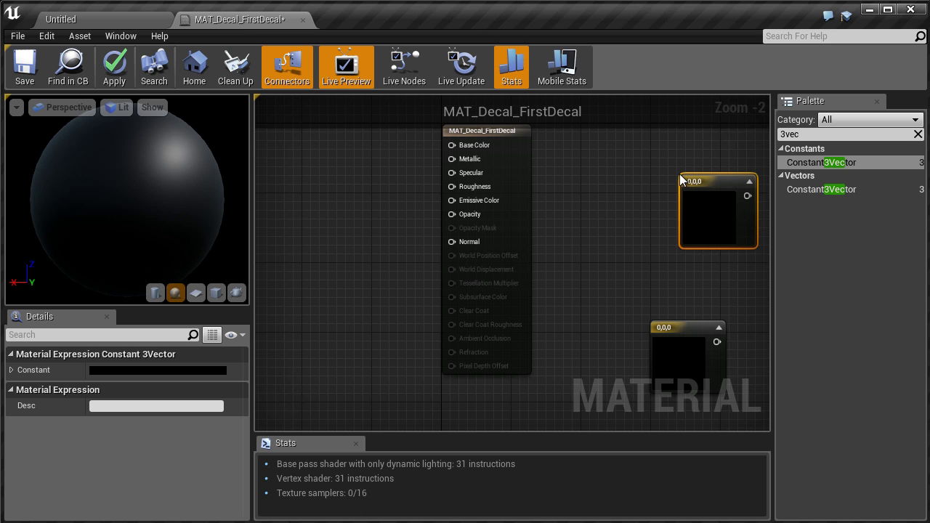
left_click(612, 168)
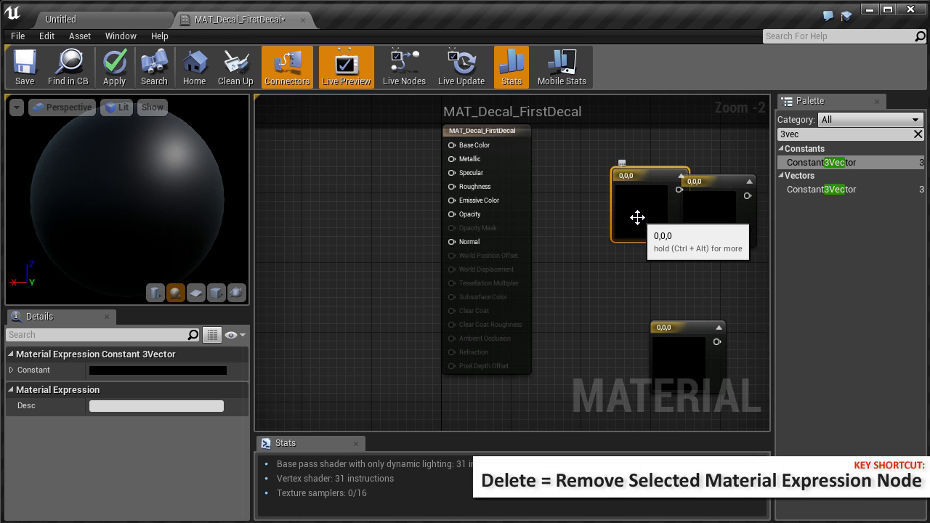
- Delete the extra constant nodes and move the remaining one left of the output node
key("Delete")
left_click(699, 206)
key("Delete")
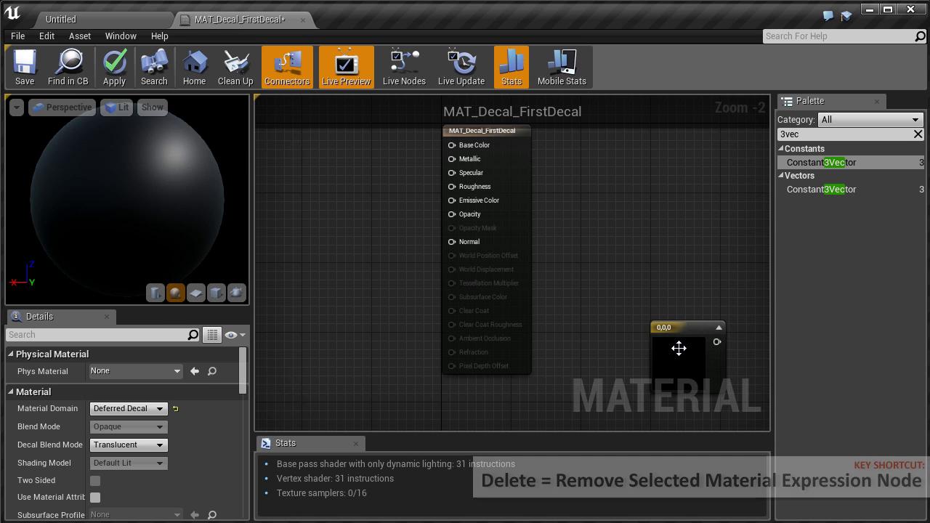
left_click(677, 360)
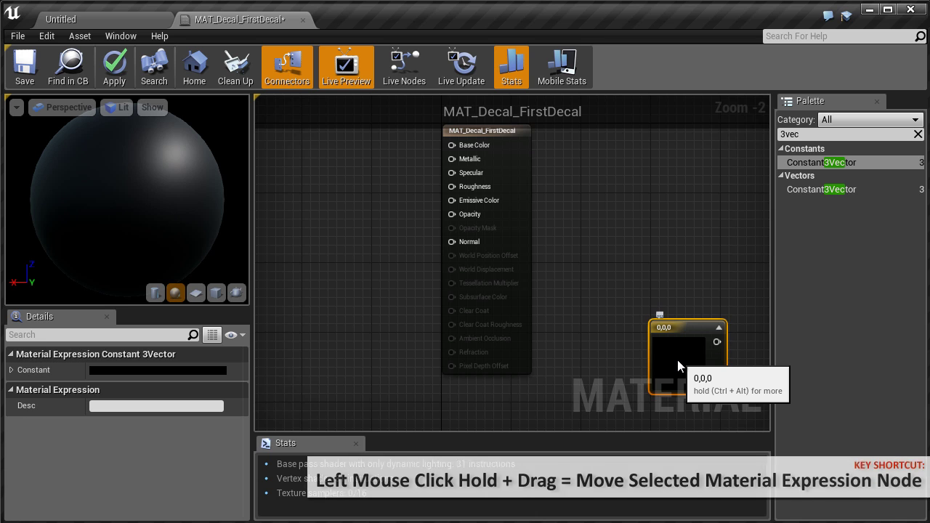
left_click_drag(677, 360, 310, 162)
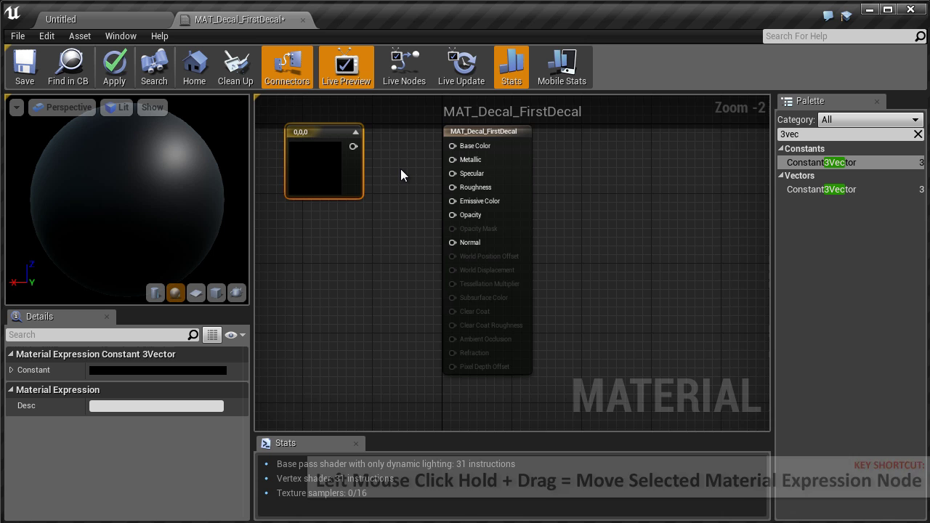
scroll(401, 175, "up", 2)
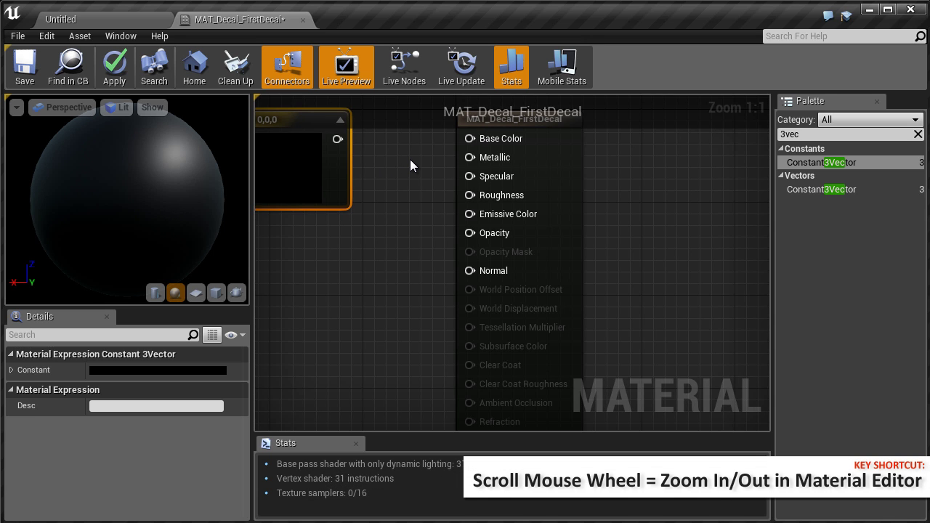
right_click_drag(410, 160, 516, 240)
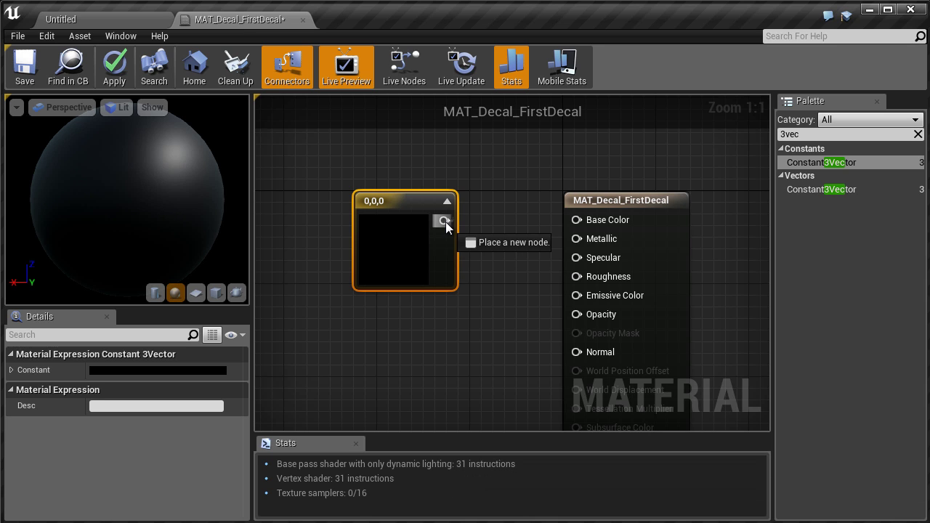
- Connect the Constant3Vector output pin to the material's Base Color input
left_click_drag(446, 221, 576, 219)
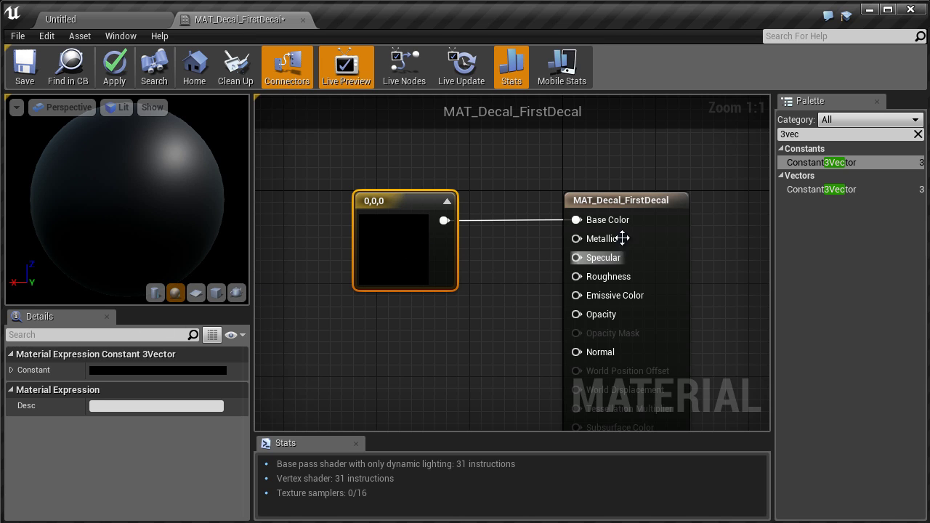
left_click(634, 201)
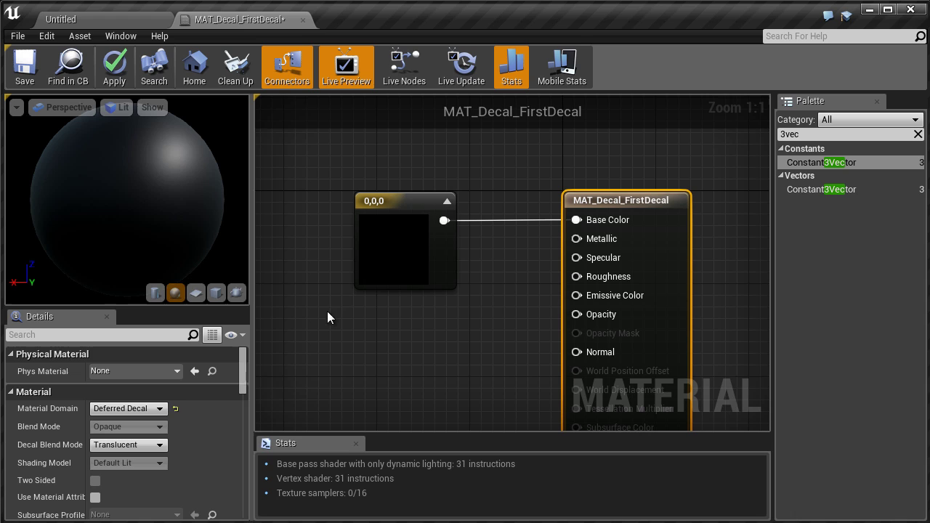
left_click(388, 255)
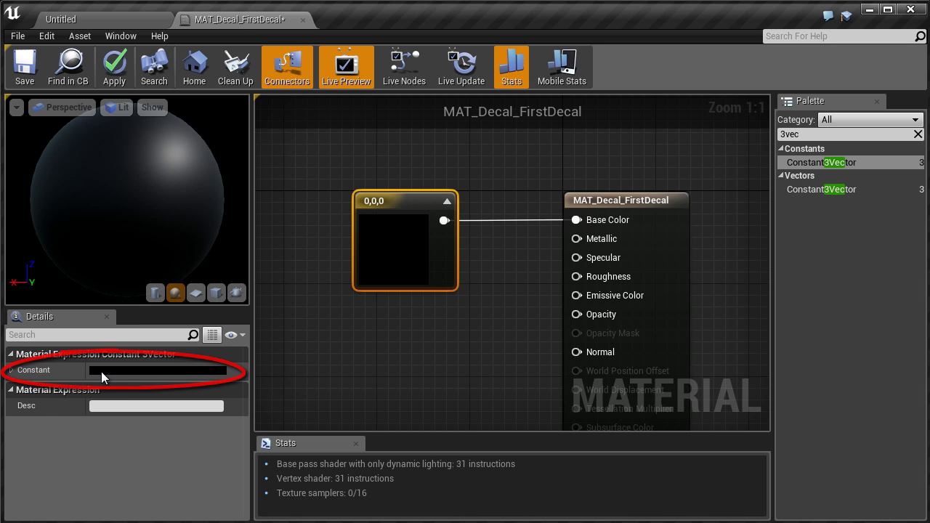
- Set the constant's colour to red (1, 0.05, 0.05) with full brightness in the Color Picker
left_click(144, 371)
left_click_drag(250, 302, 561, 121)
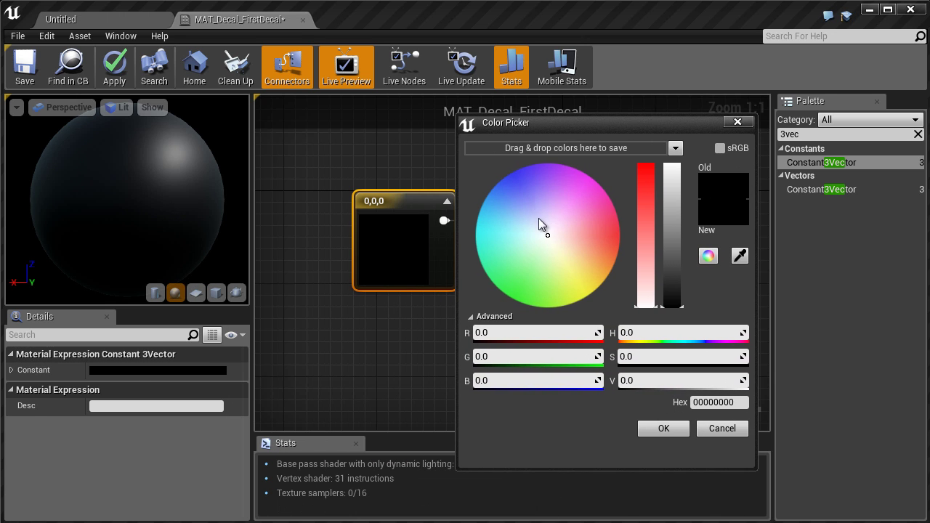
left_click_drag(546, 235, 618, 234)
left_click_drag(678, 181, 674, 161)
left_click(673, 431)
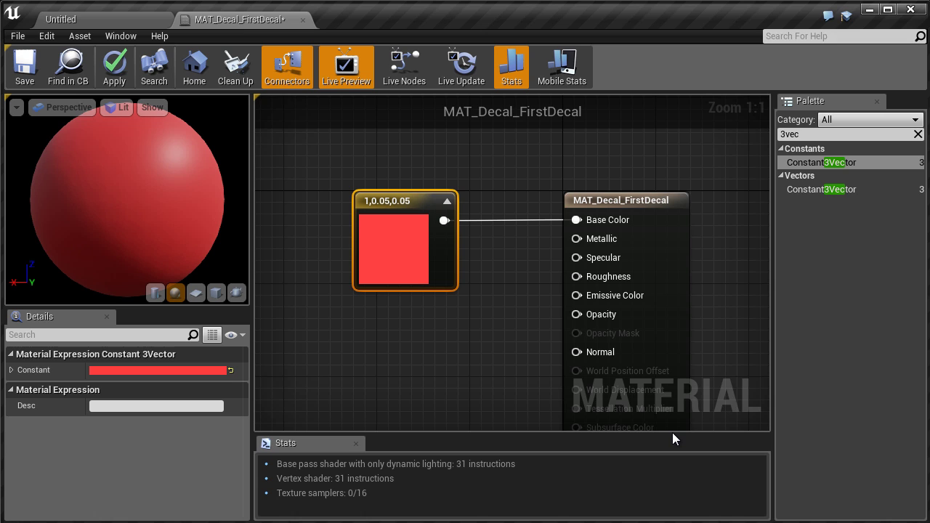
- Apply and save the material, then drag it onto the level floor as a decal
left_click(112, 67)
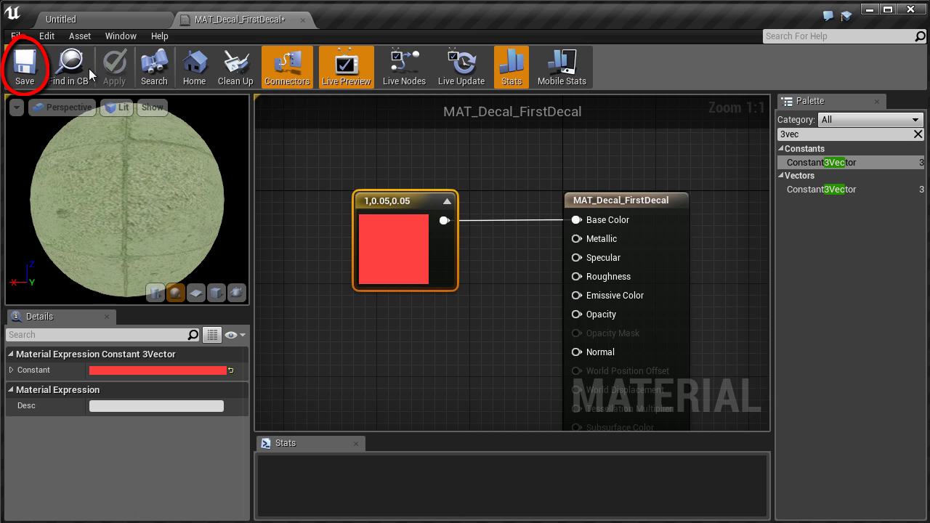
left_click(26, 69)
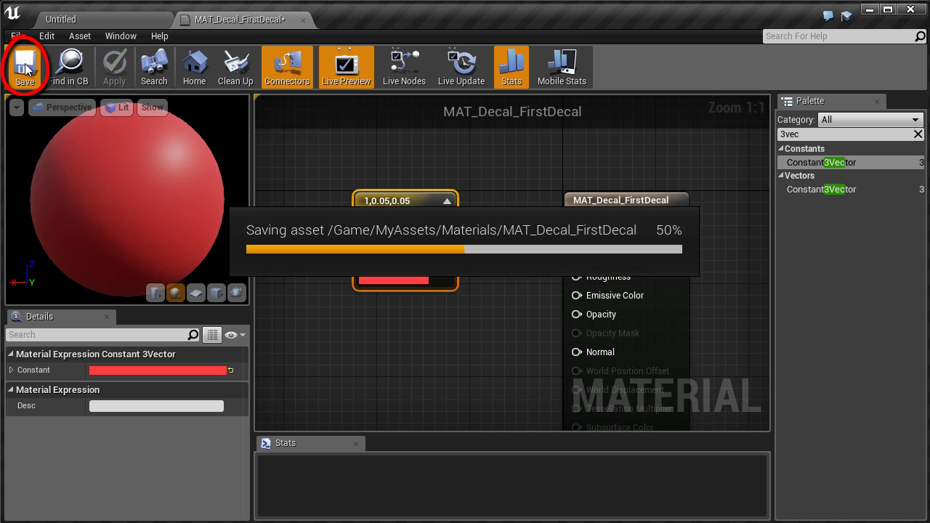
left_click(83, 19)
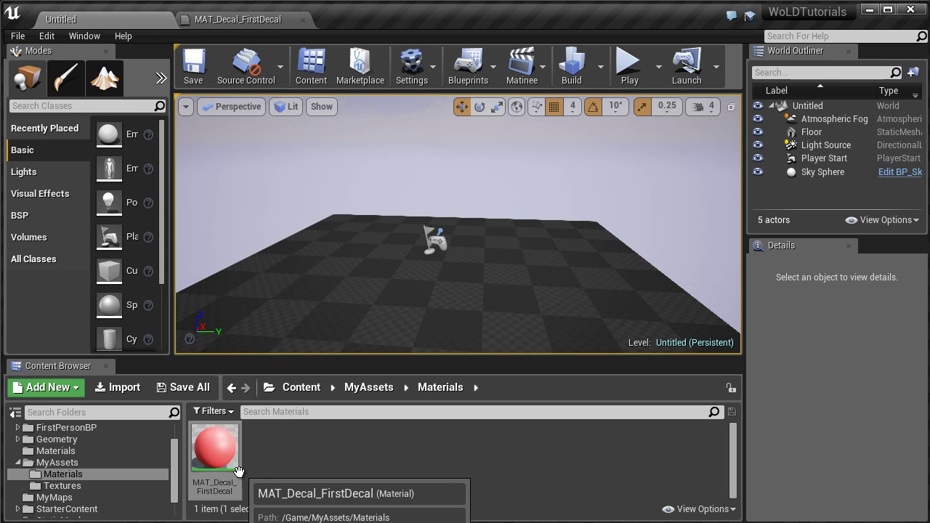
left_click_drag(238, 470, 379, 305)
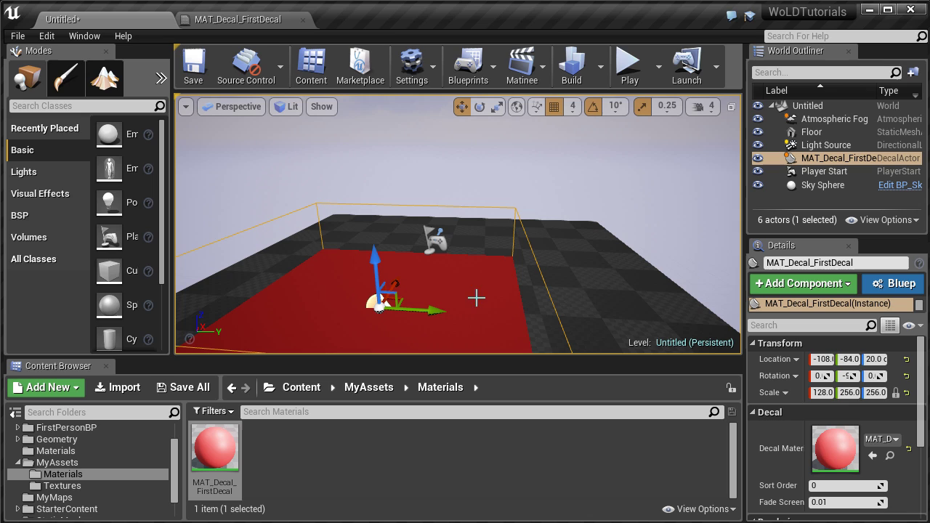